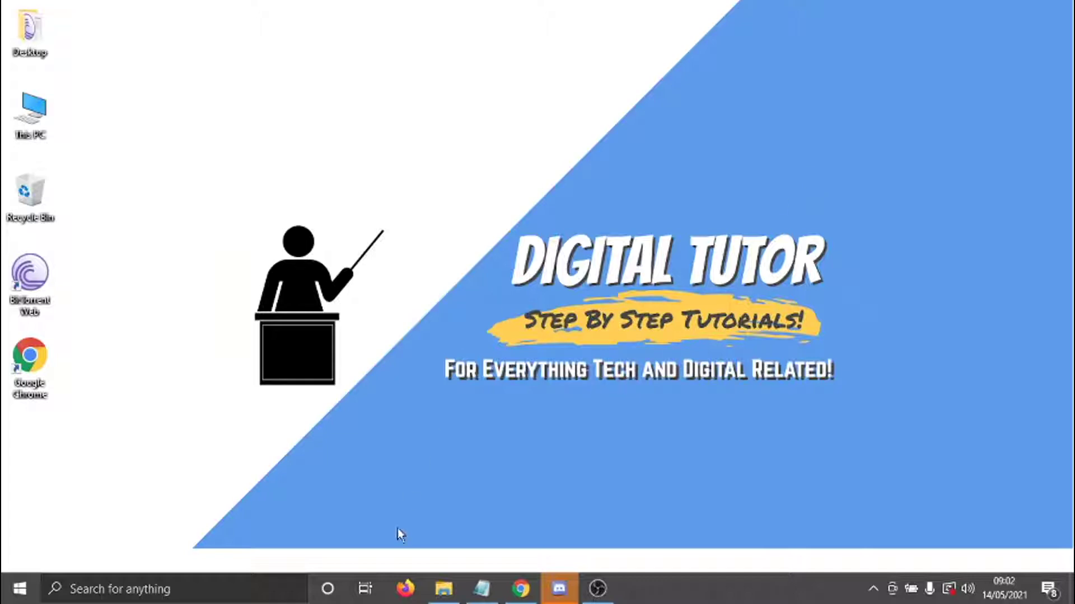
Step: Open Google Chrome and load premid.app in the address bar
left_click(526, 590)
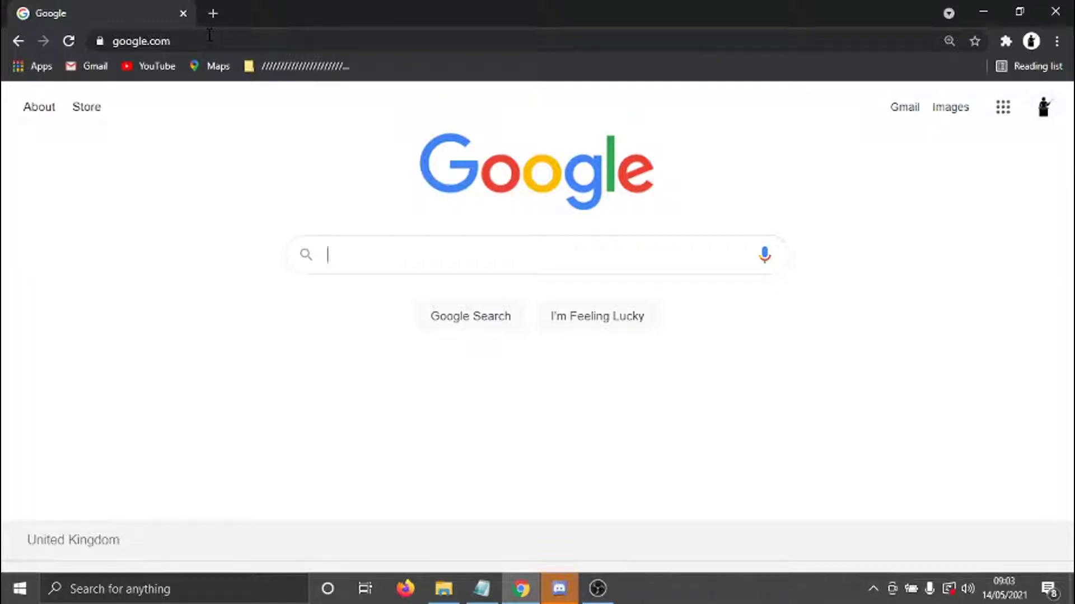
left_click(210, 35)
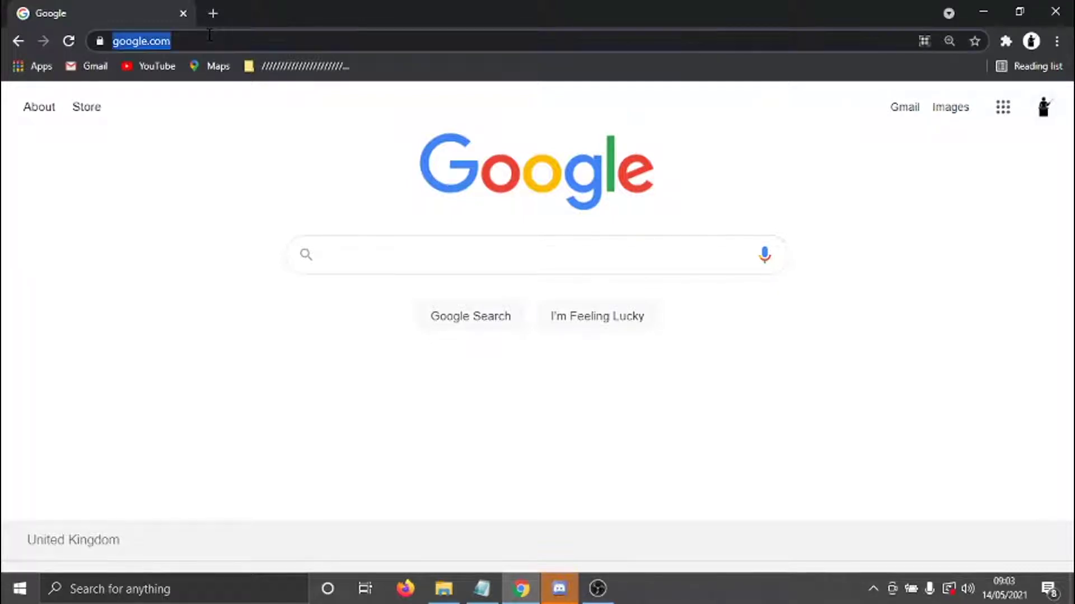
type("premid.app")
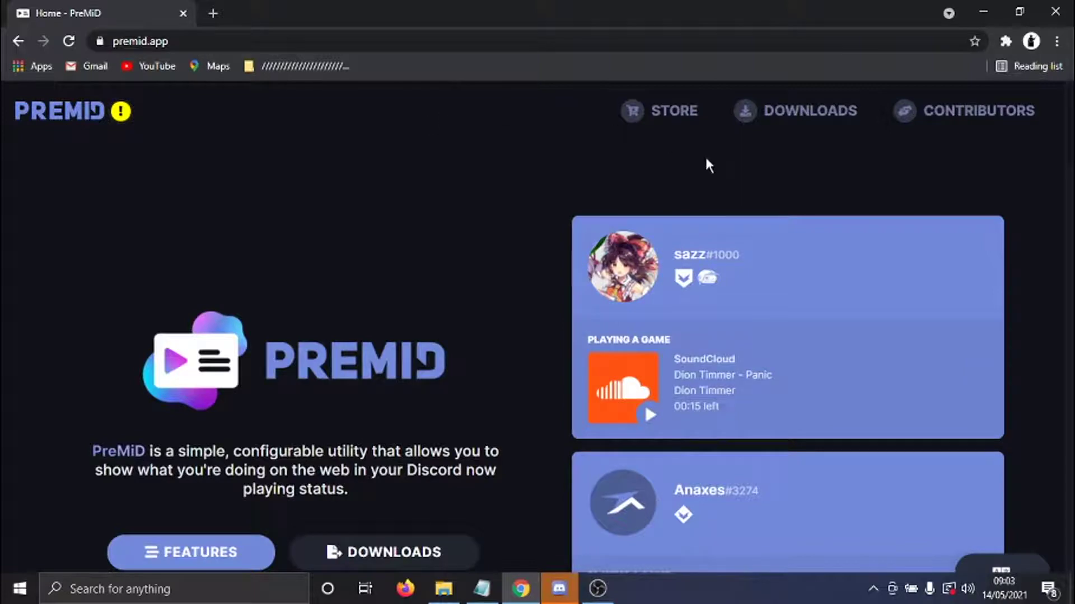
Step: Download the PreMiD Windows application installer from the Downloads page, skipping the ad screen
left_click(810, 116)
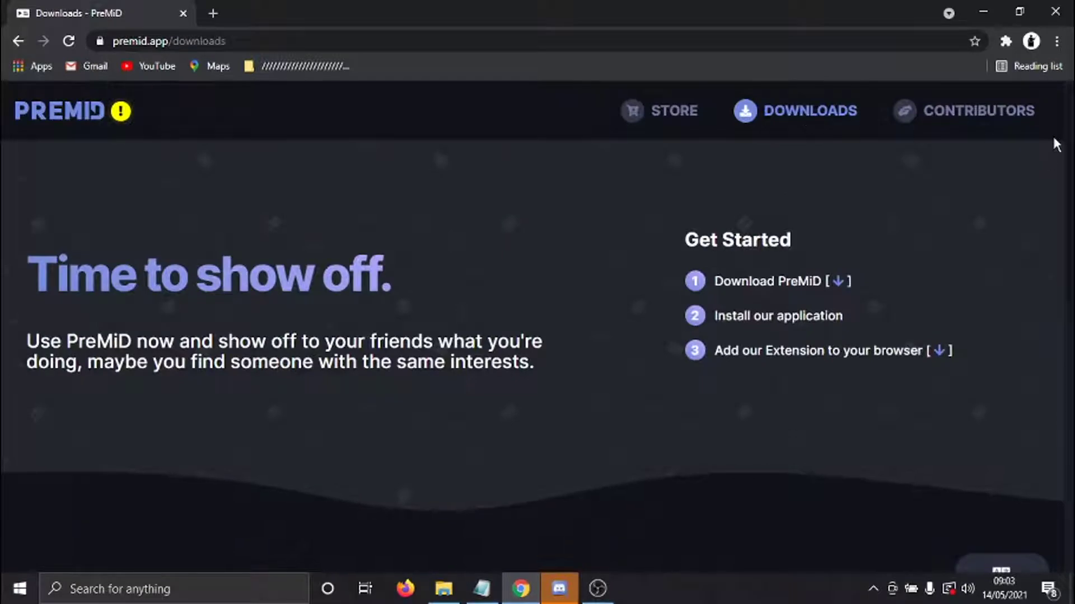
scroll(1061, 140, "down", 5)
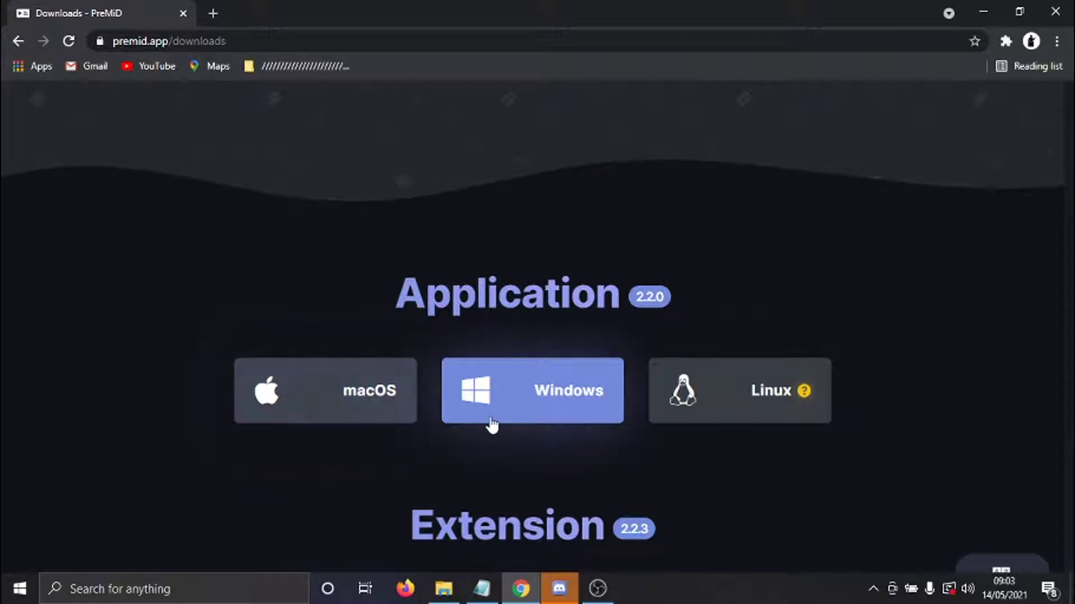
left_click(522, 400)
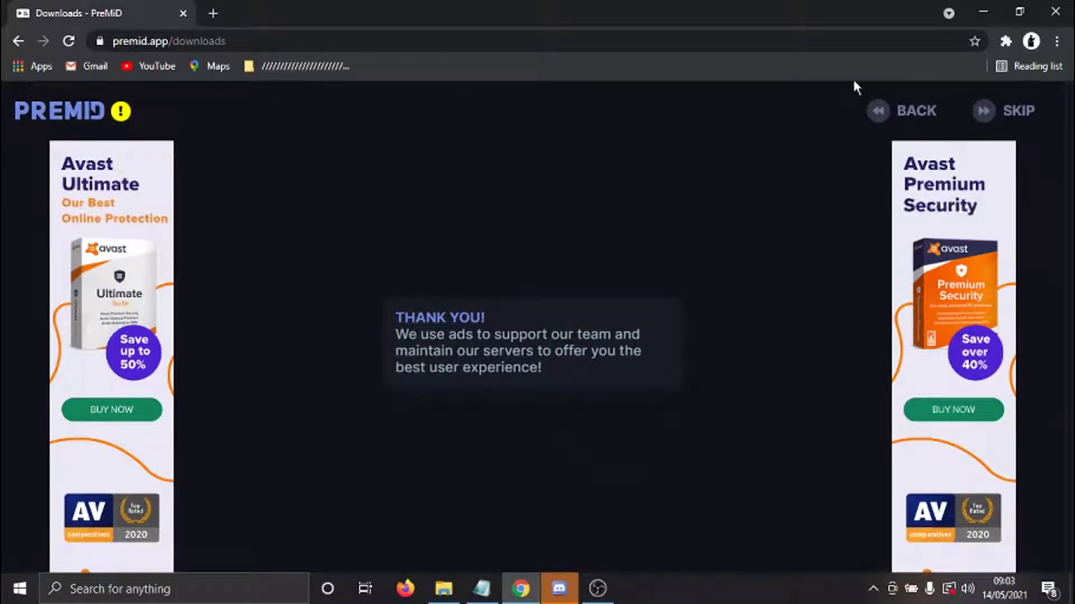
left_click(997, 110)
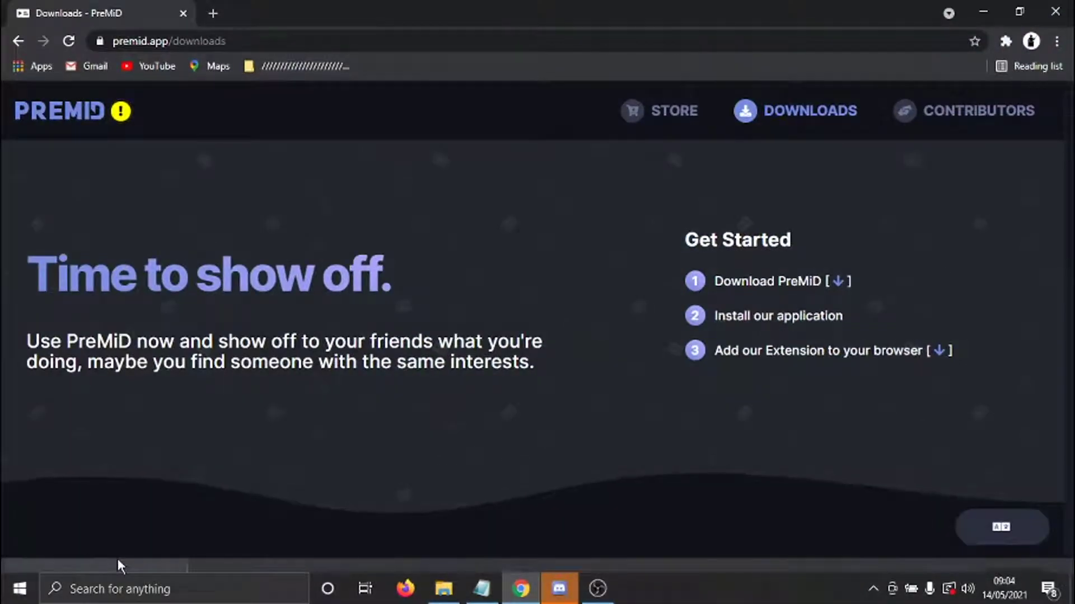
Step: Run the downloaded PreMiD installer, allow it to run, and accept the license agreement
left_click(117, 559)
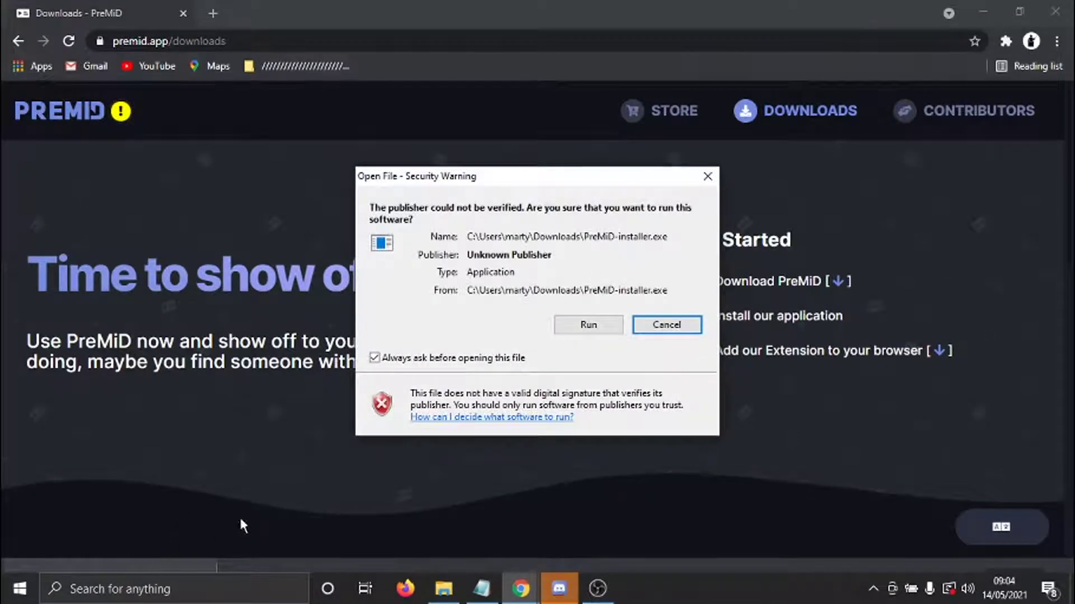
left_click(586, 323)
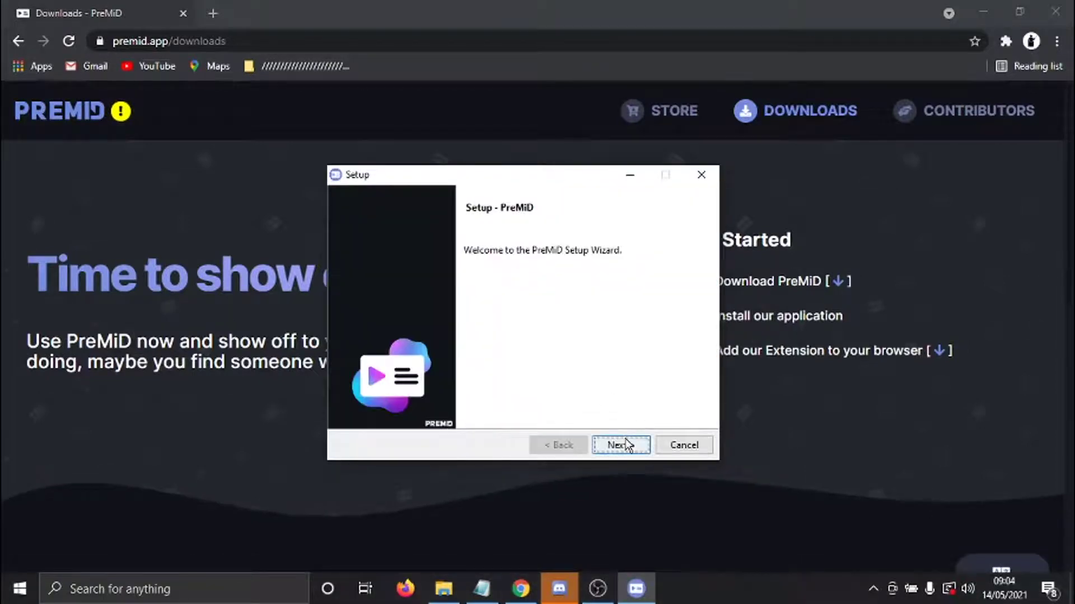
left_click(621, 445)
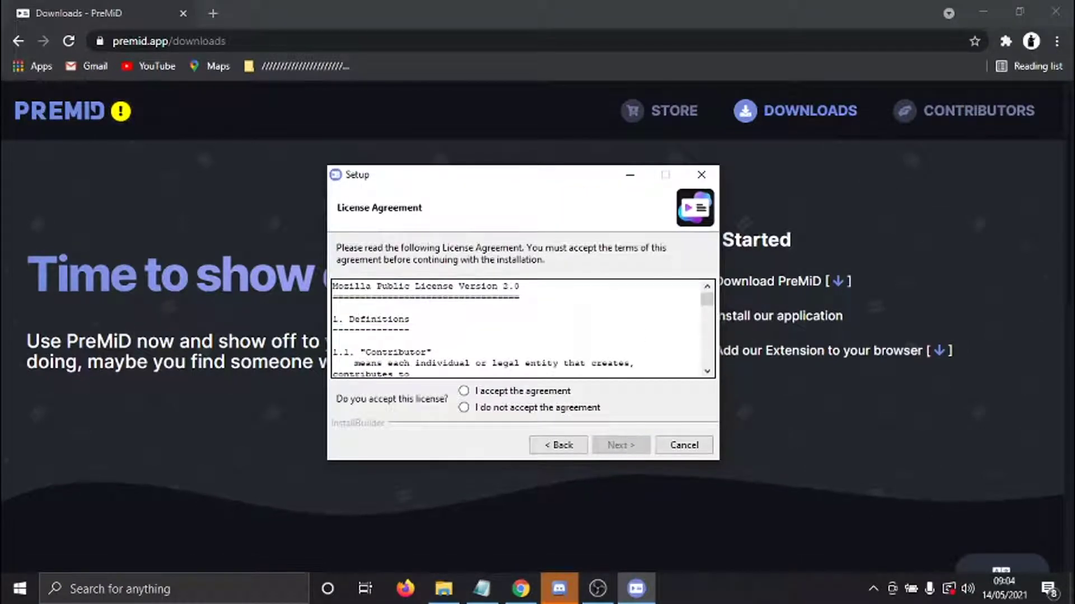
scroll(711, 303, "down", 10)
scroll(711, 304, "up", 10)
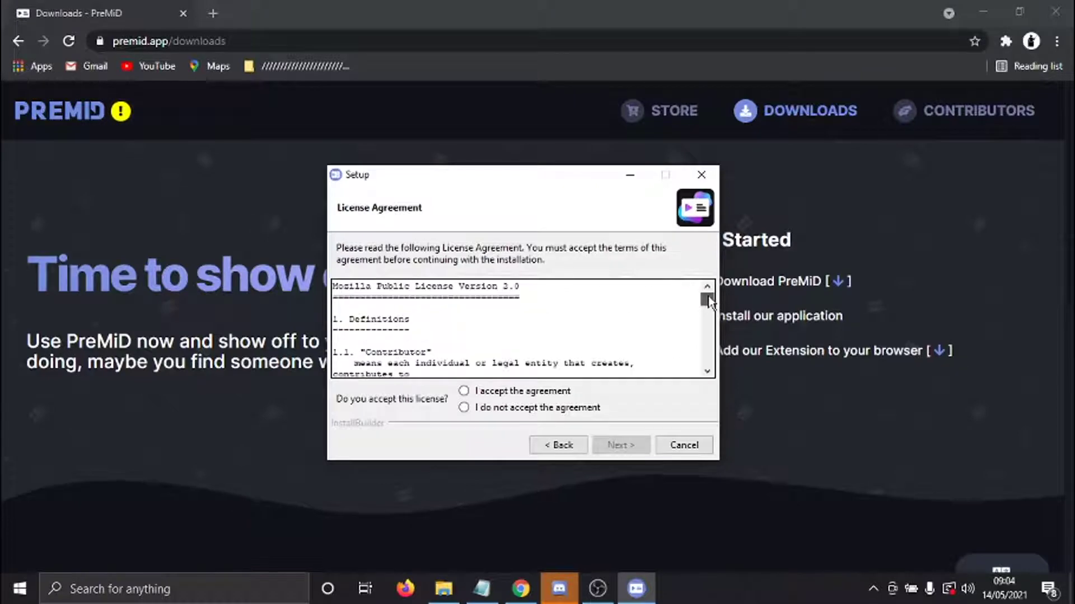
left_click(464, 392)
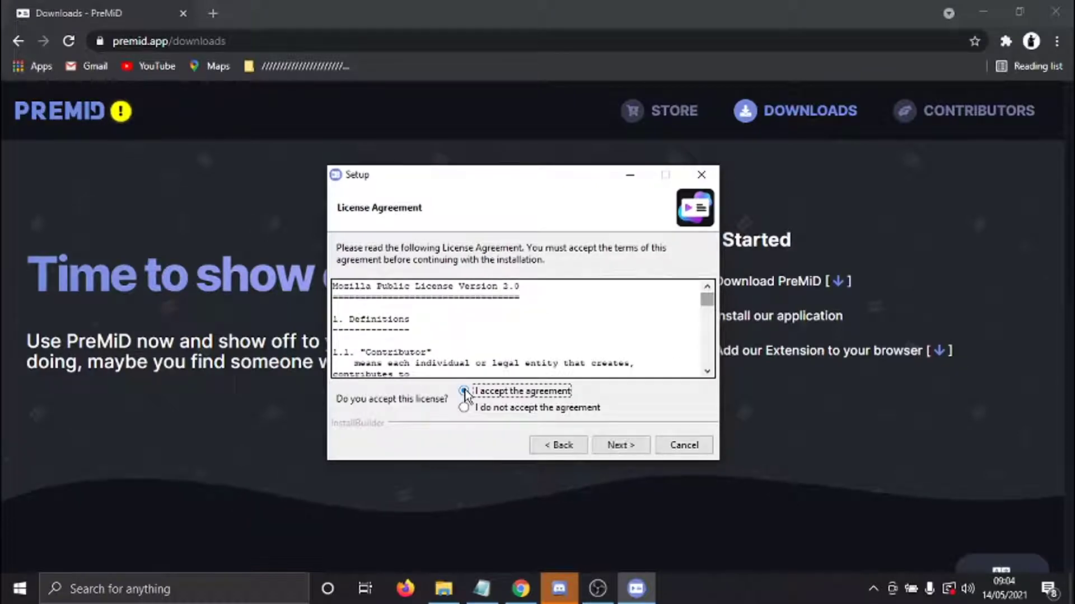
Step: Install PreMiD and finish setup with Open Presence Store unchecked
left_click(631, 447)
left_click(631, 447)
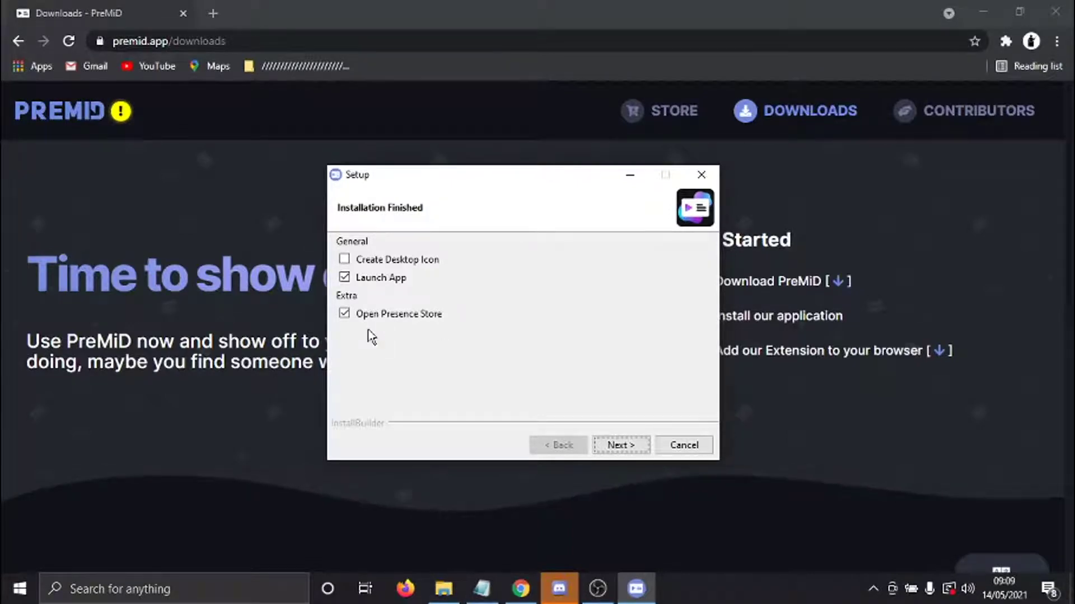
left_click(344, 313)
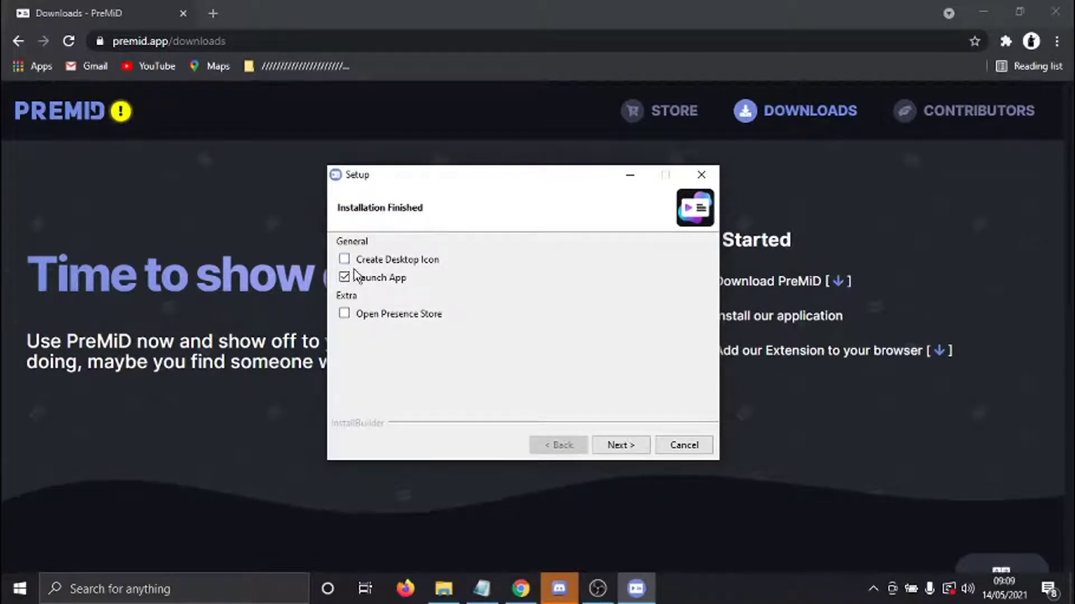
left_click(620, 447)
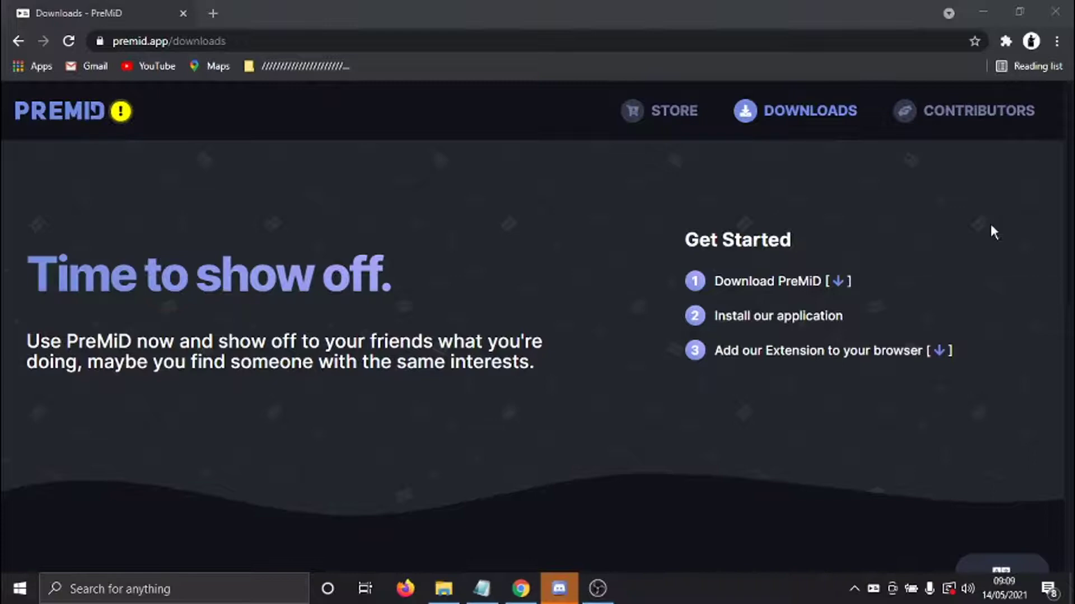
Step: Open the PreMiD Chrome extension's Web Store listing from premid.app/downloads, skipping the ad
left_click(1014, 249)
scroll(1013, 250, "down", 4)
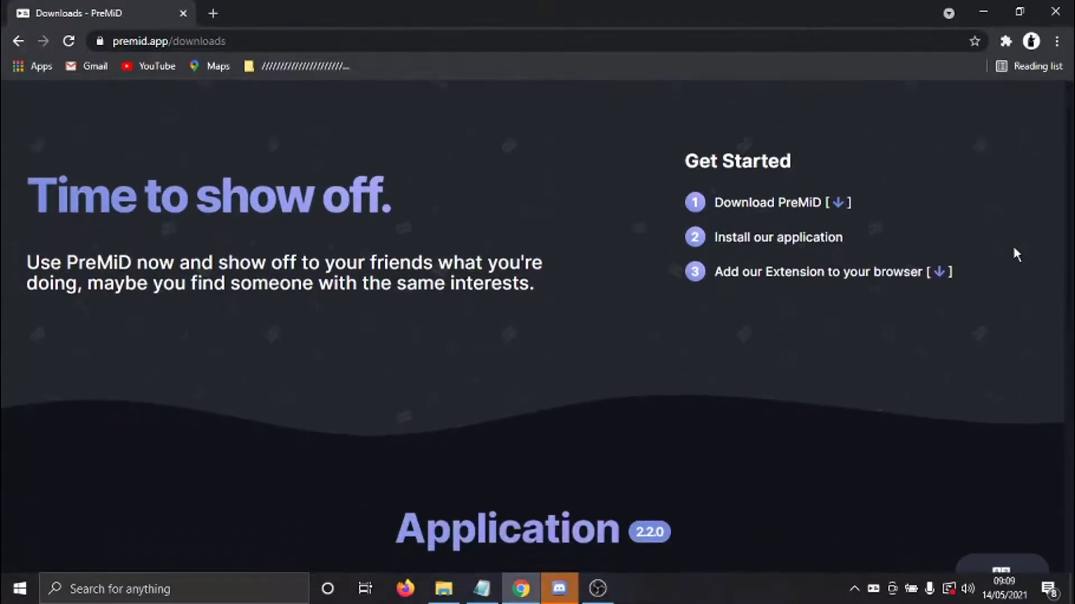
scroll(1014, 248, "down", 5)
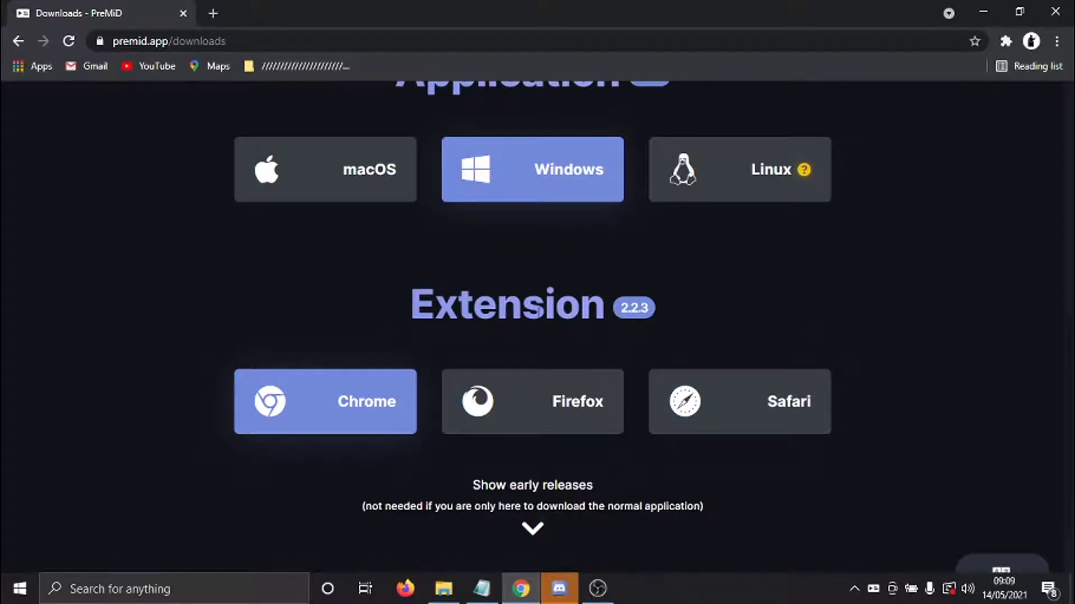
left_click(351, 414)
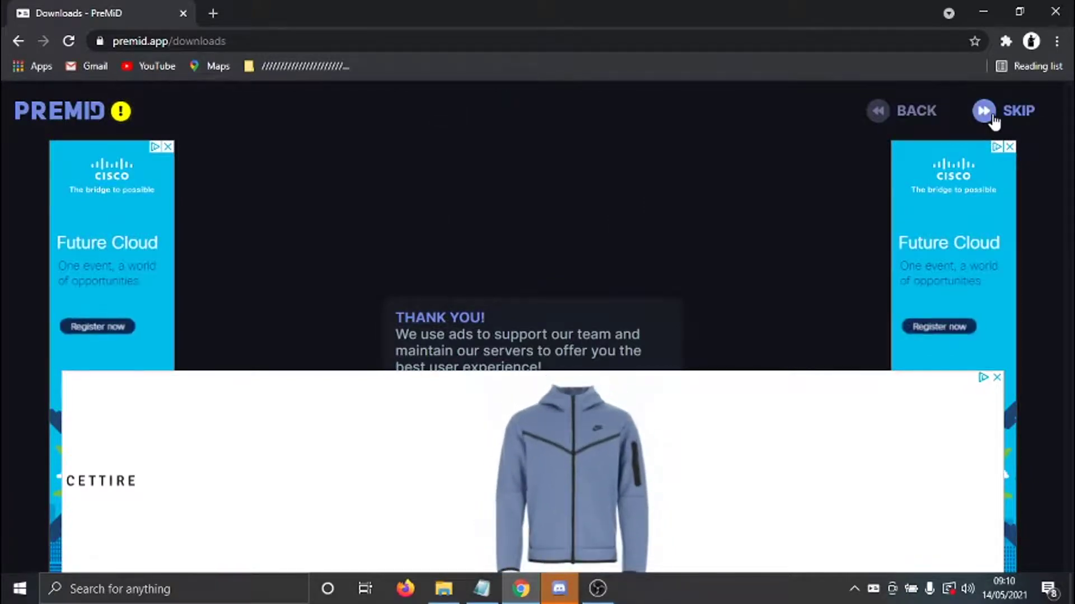
left_click(991, 114)
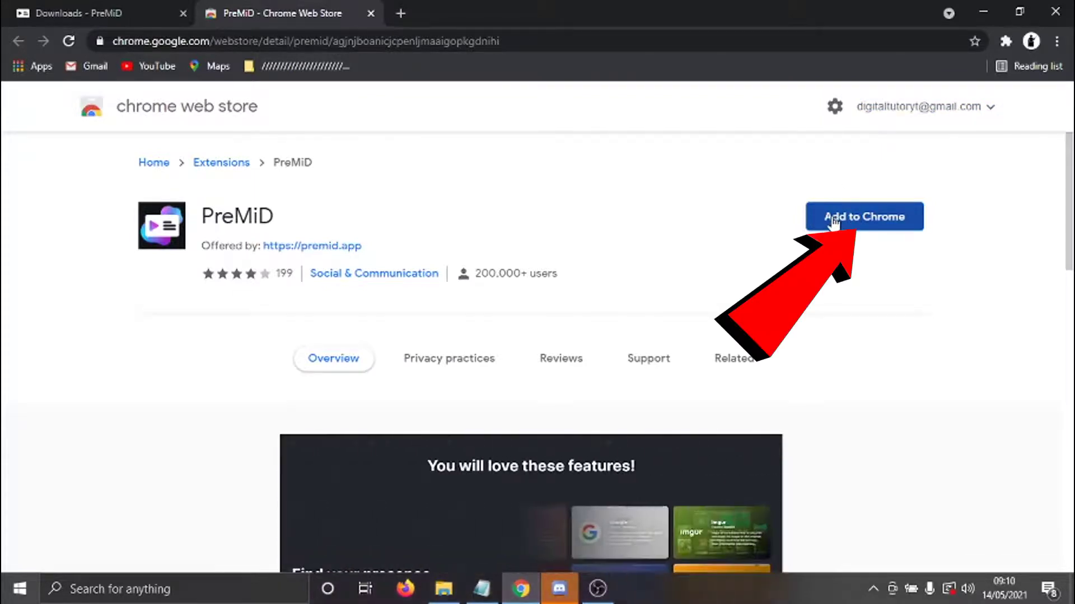
Step: Add the PreMiD extension to Chrome and confirm the installation
left_click(851, 219)
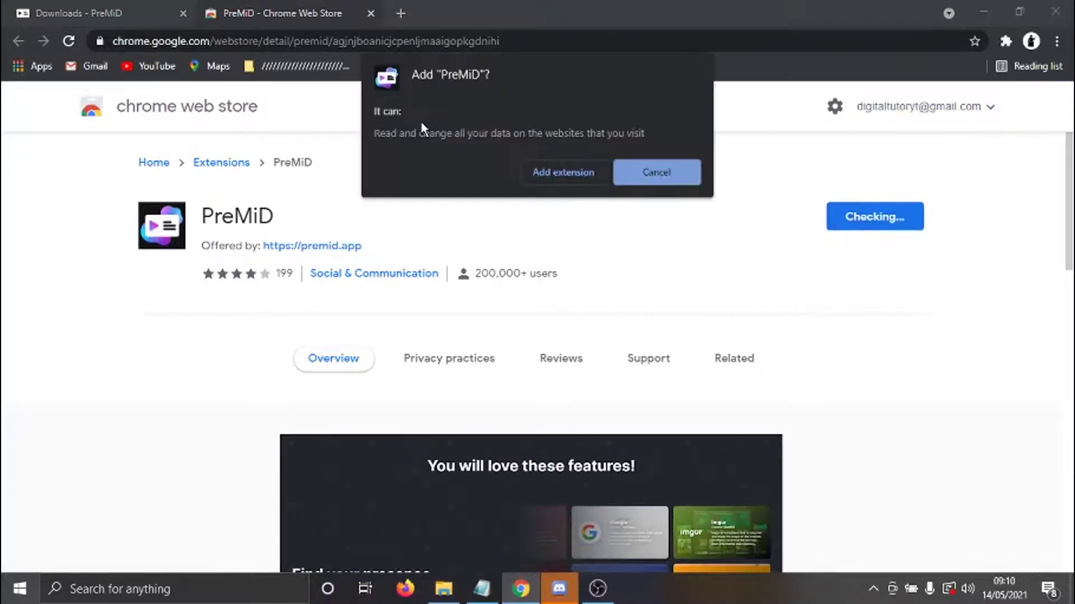
left_click(540, 173)
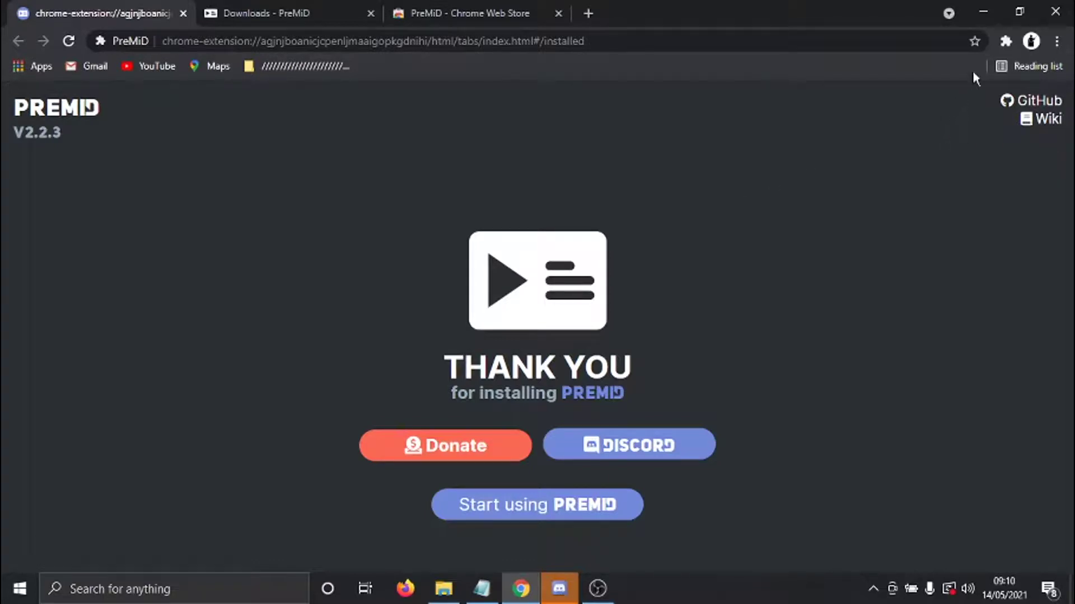
Step: Turn off the SoundCloud presence in the PreMiD extension popup, keeping only YouTube enabled
left_click(1005, 42)
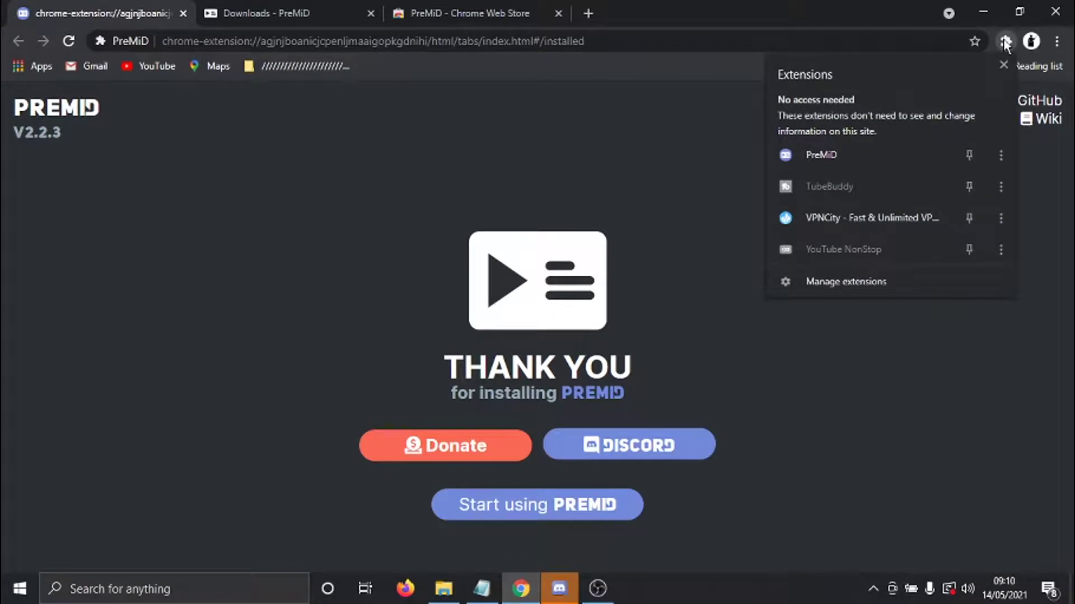
left_click(827, 156)
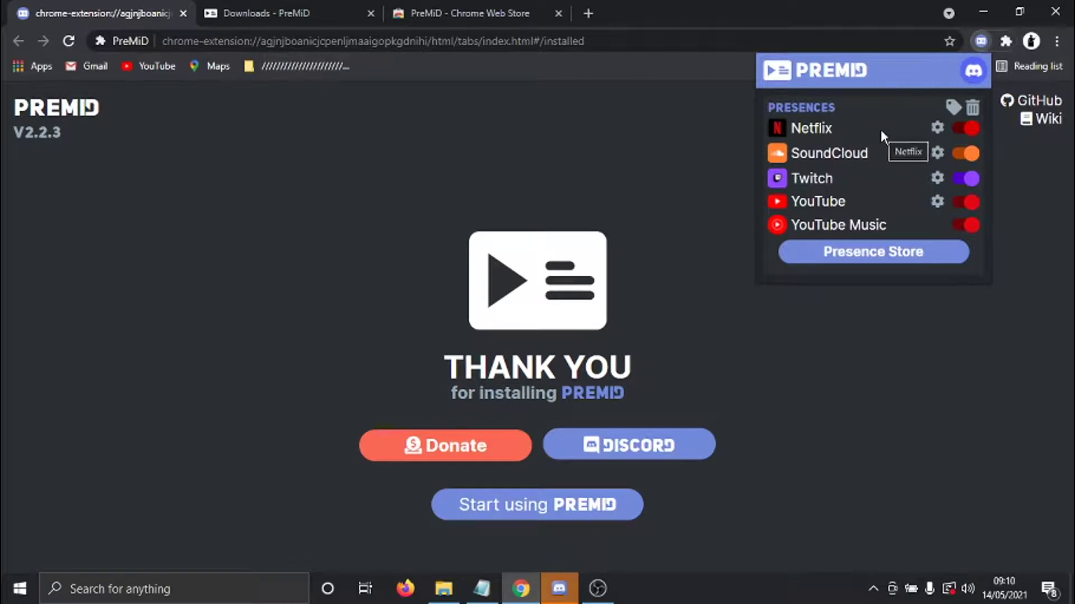
left_click(975, 156)
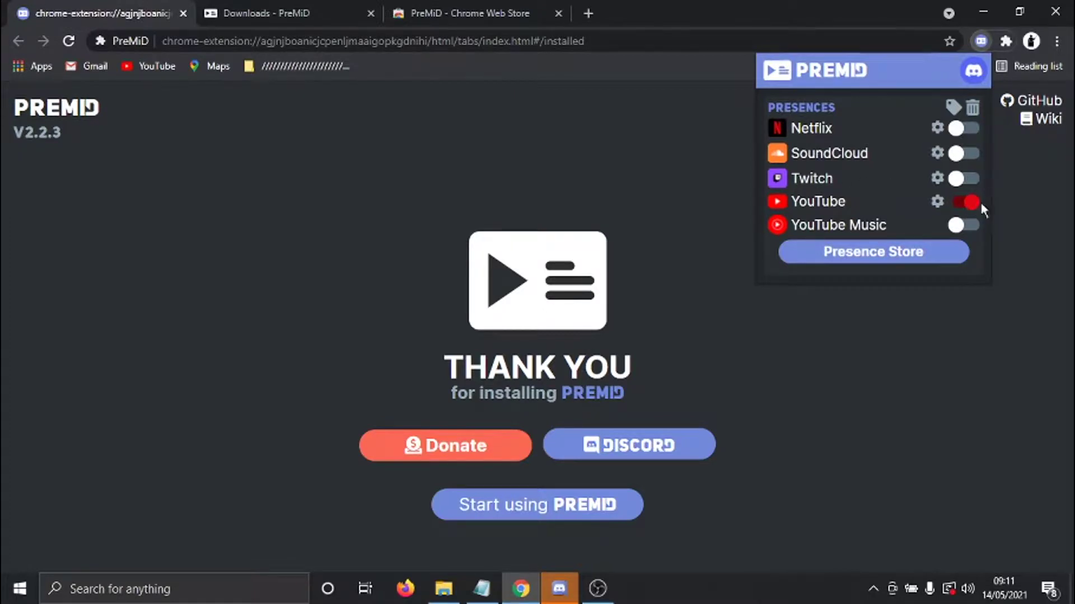
left_click(1065, 242)
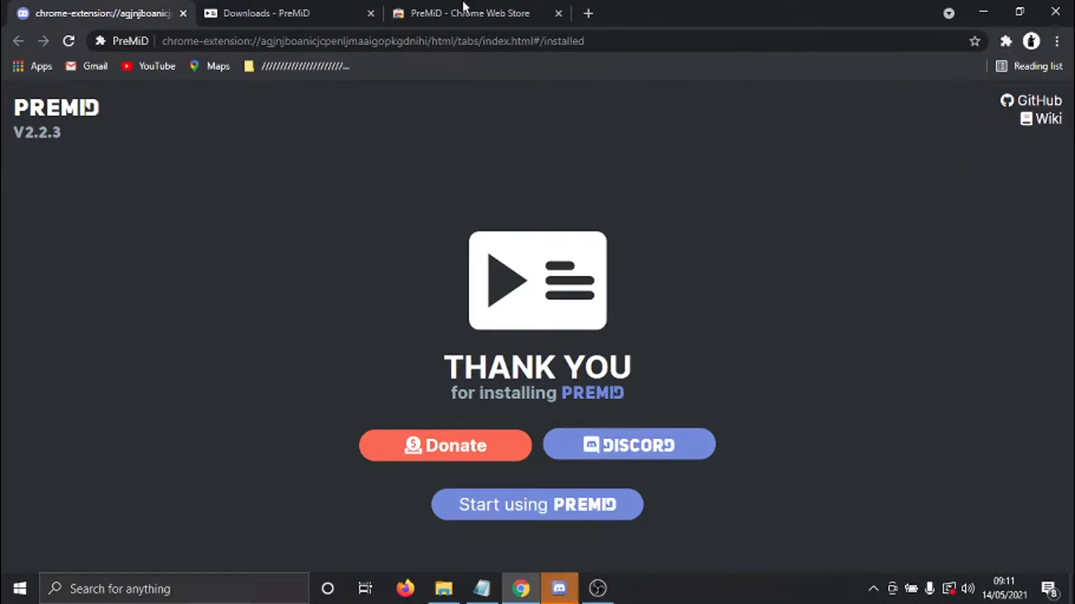
Step: Load youtube.com, play the Ork Skin painting tutorial, and bring Discord to the front
left_click(512, 13)
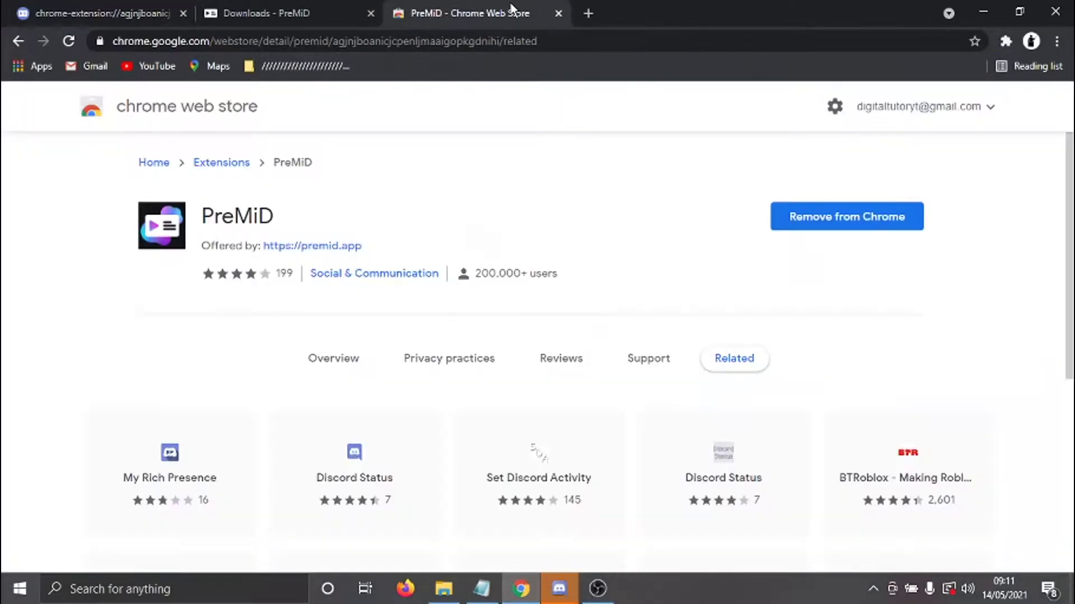
left_click(529, 41)
type("youtube.")
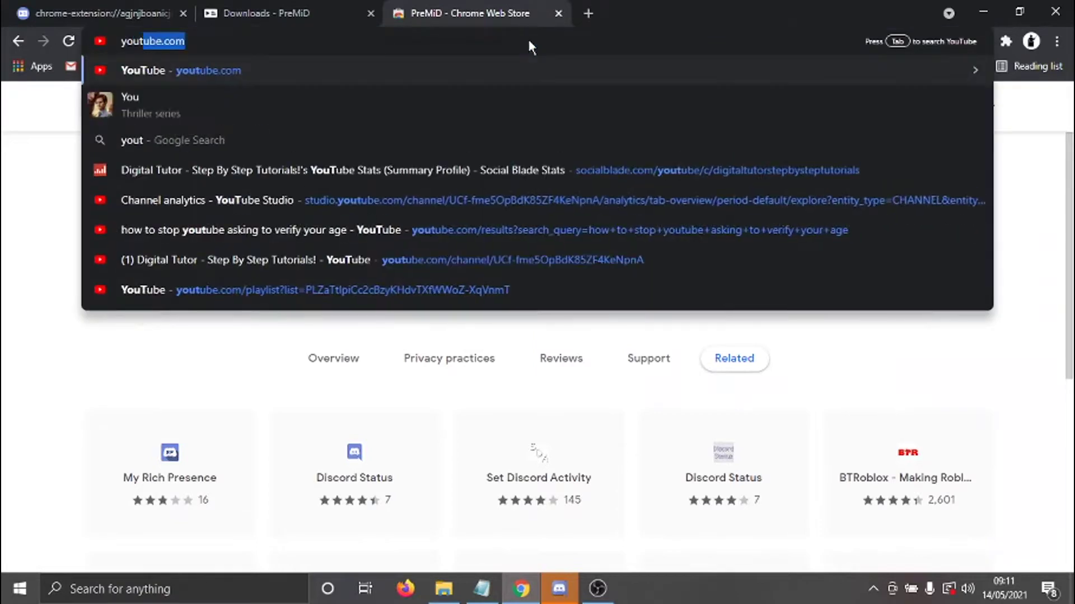
type("com")
key("Return")
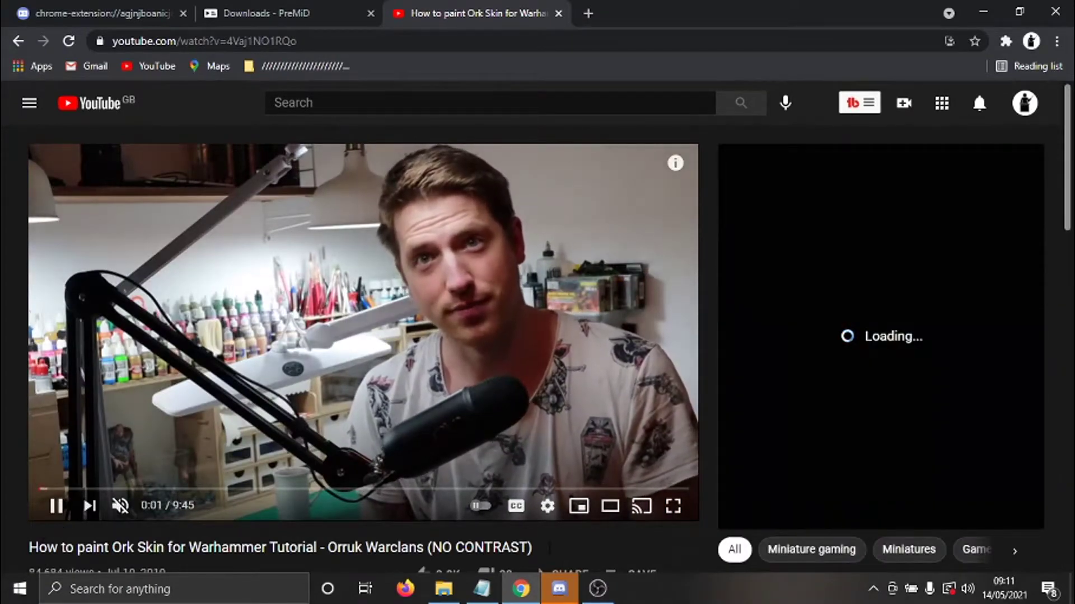
left_click(560, 589)
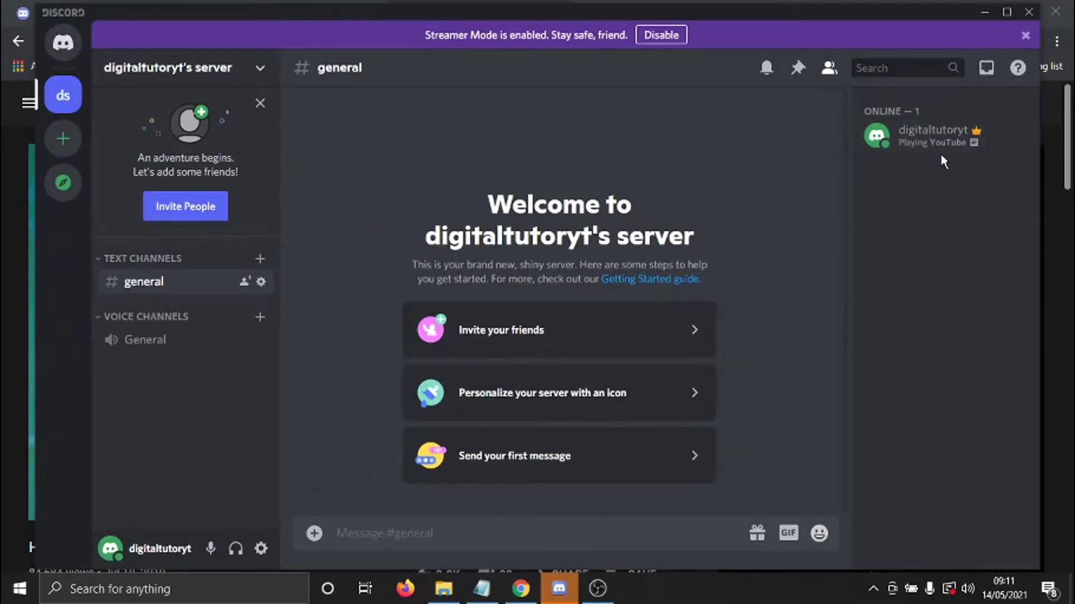
Step: View your Discord profile card showing Playing YouTube with the Ork Skin video, then return to Chrome
left_click(951, 132)
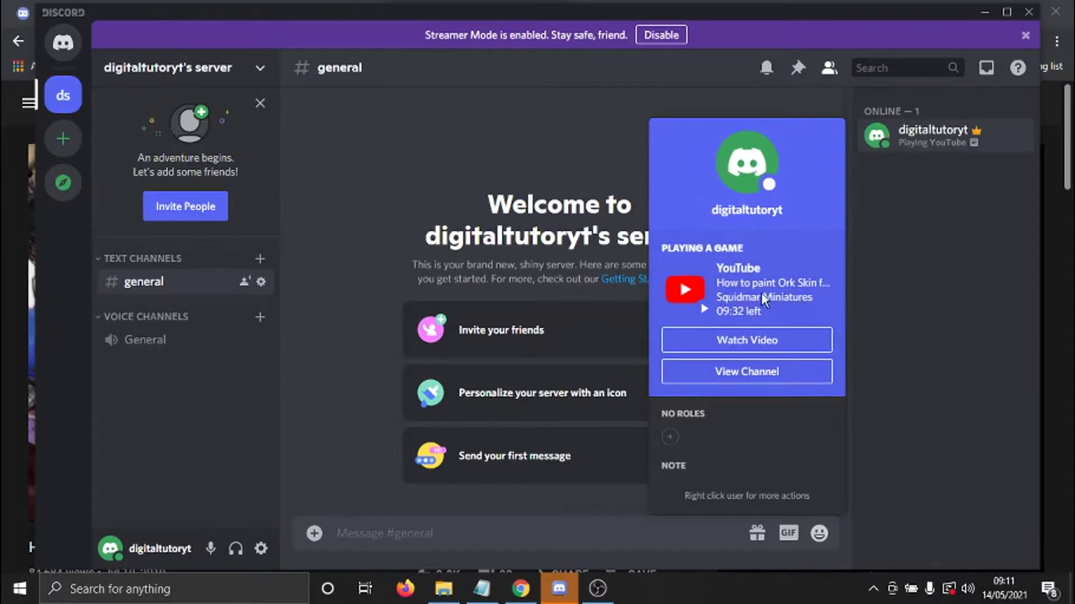
left_click(519, 592)
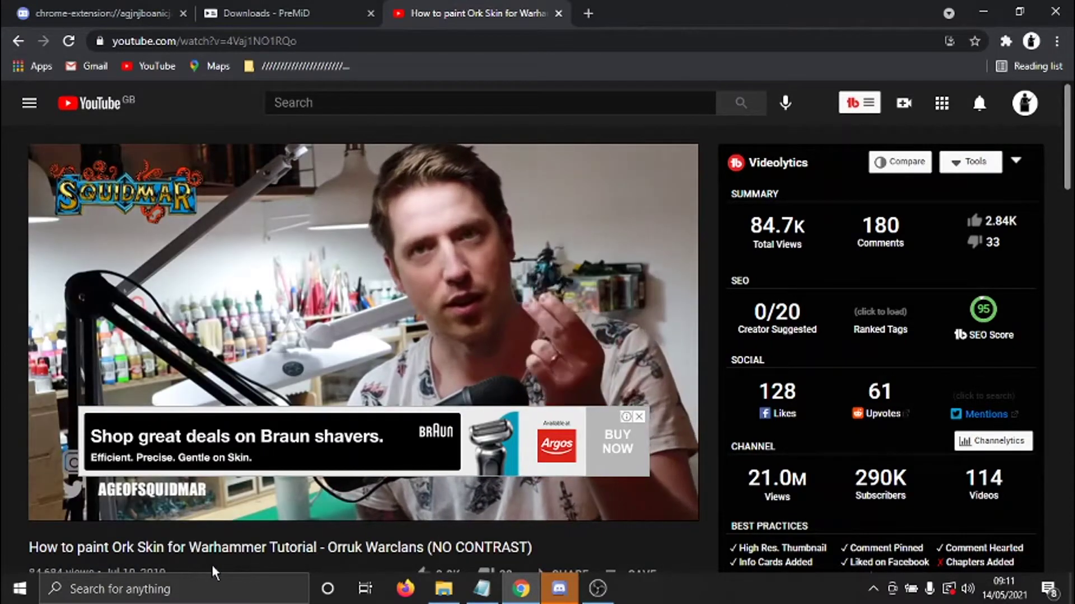
Step: Scroll down the watch page to reveal the Ork Skin video's title, channel and description
scroll(1071, 192, "down", 2)
scroll(1071, 192, "down", 1)
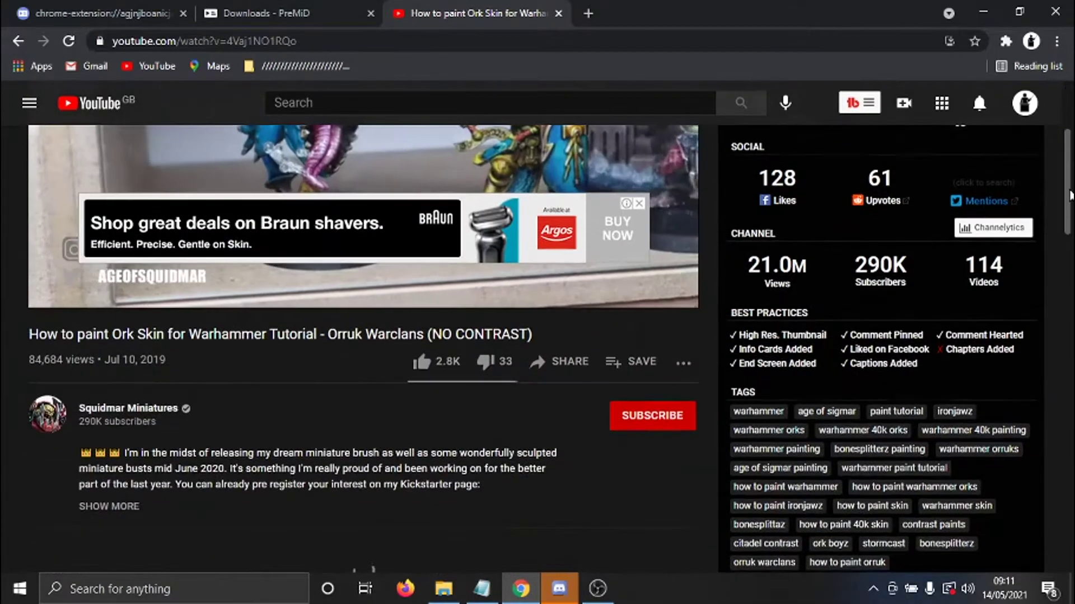